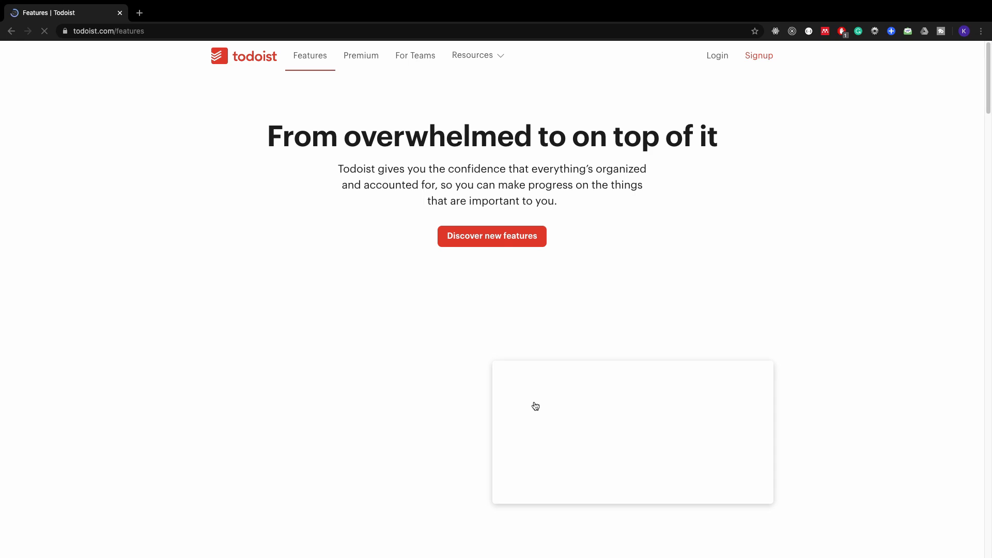
pyautogui.scroll(-7, 535, 406)
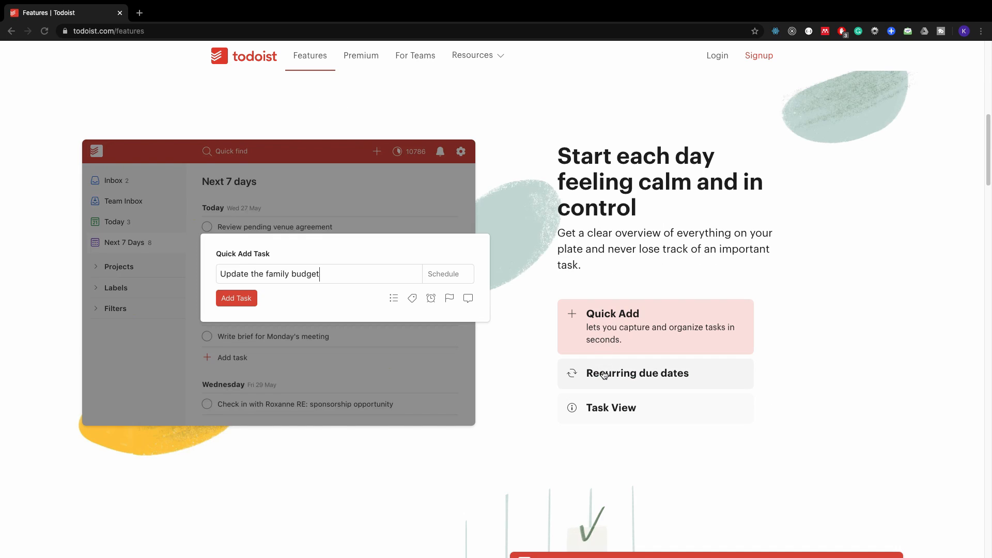
# Step: Examine the features page's demos of Recurring due dates, Task View, Sections & subtasks and Priorities
pyautogui.click(605, 374)
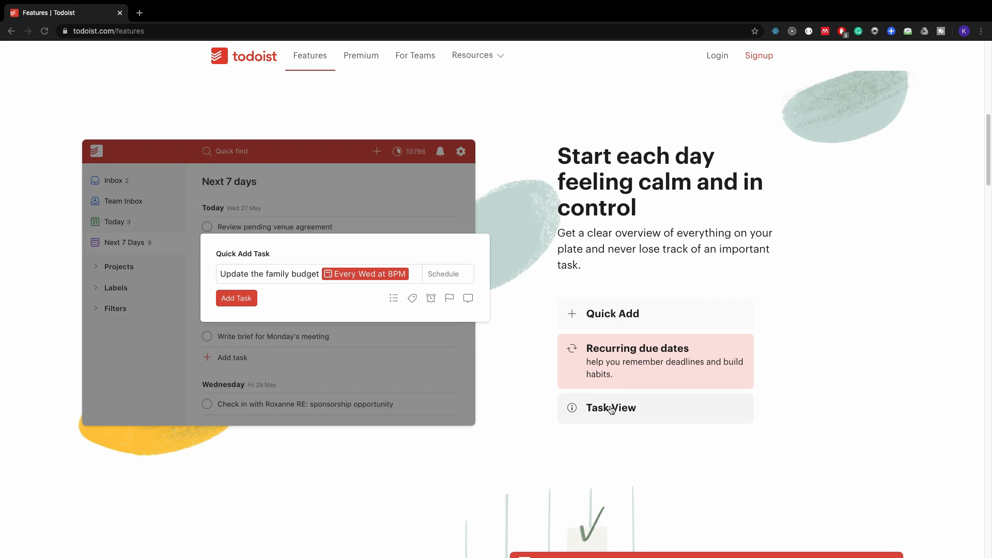
pyautogui.click(610, 409)
pyautogui.scroll(-6, 612, 411)
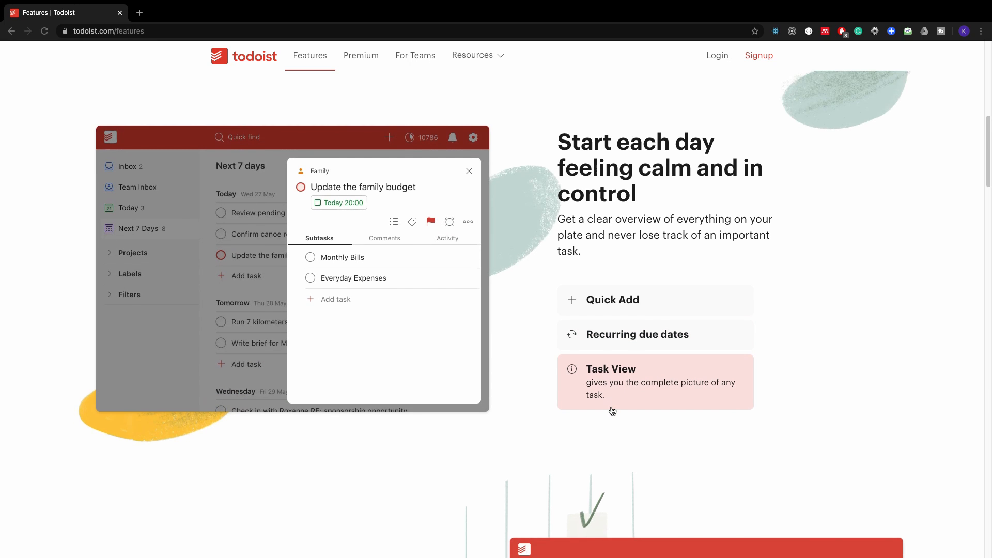
pyautogui.scroll(-1, 604, 404)
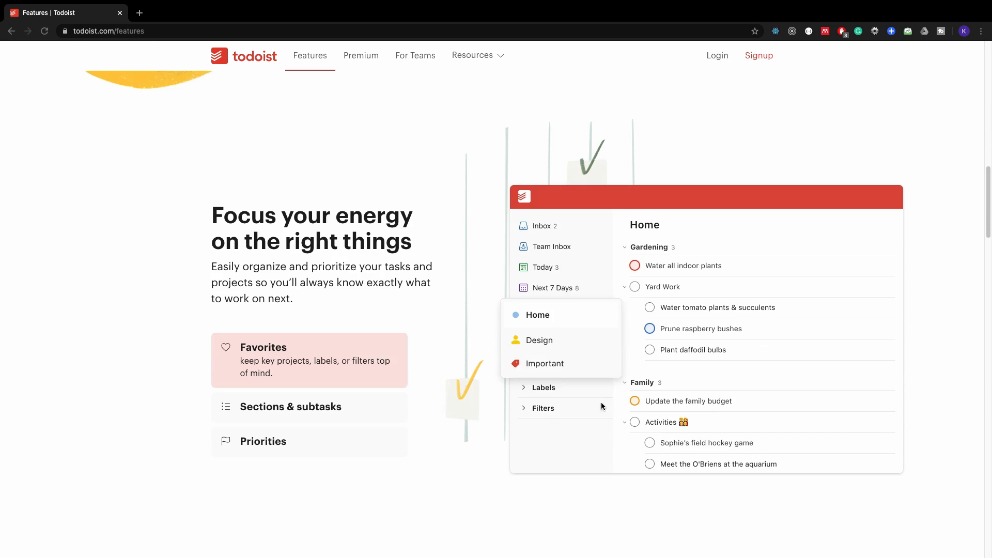
pyautogui.click(323, 415)
pyautogui.click(312, 443)
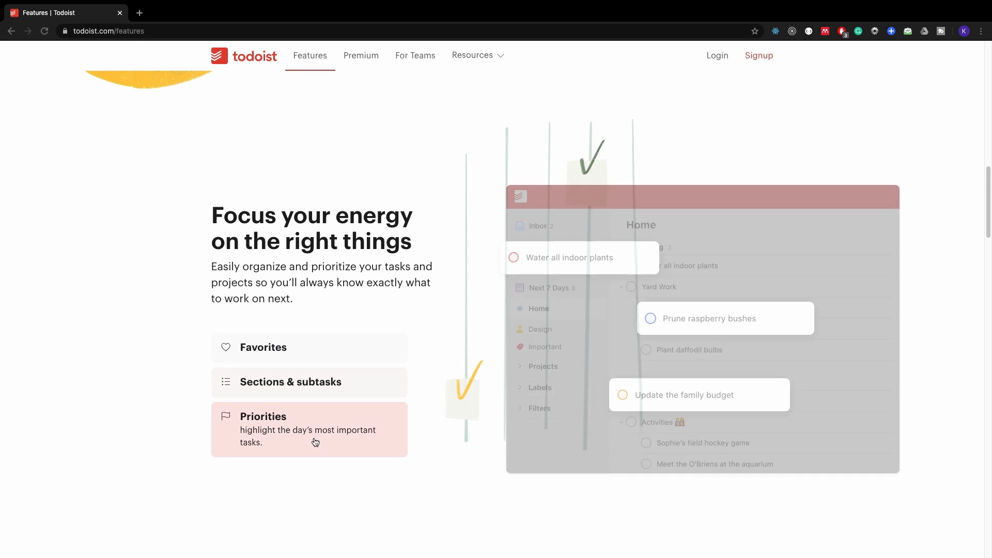
# Step: Examine the features page's demos of Notifications, Task & project comments and Productivity visualizations
pyautogui.scroll(-3, 395, 422)
pyautogui.scroll(-5, 395, 422)
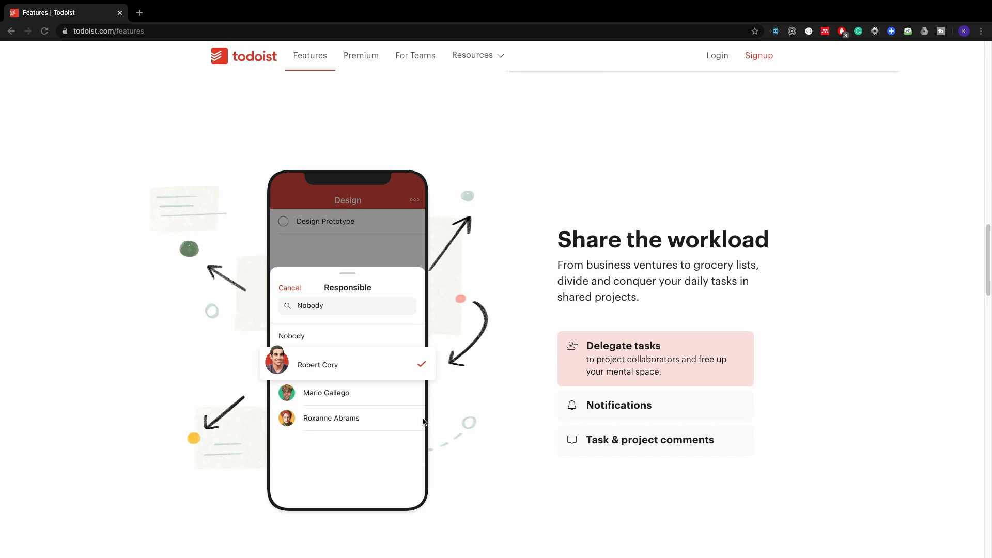
pyautogui.click(586, 416)
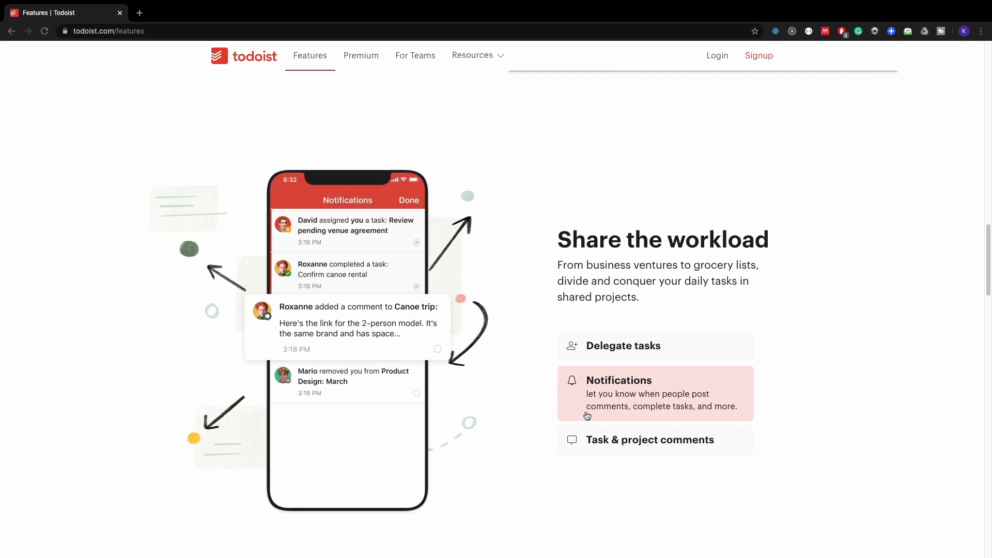
pyautogui.click(606, 445)
pyautogui.scroll(-8, 529, 422)
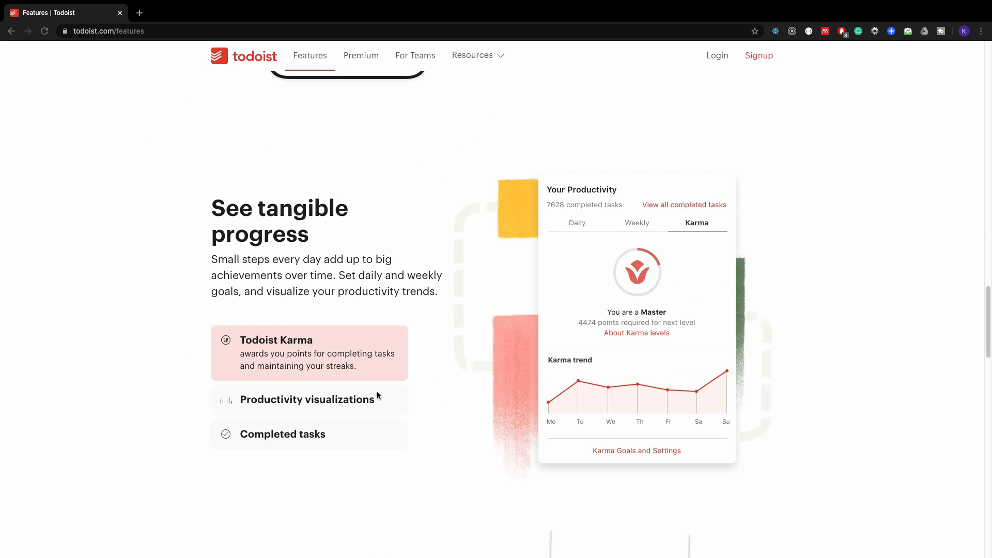
pyautogui.click(336, 401)
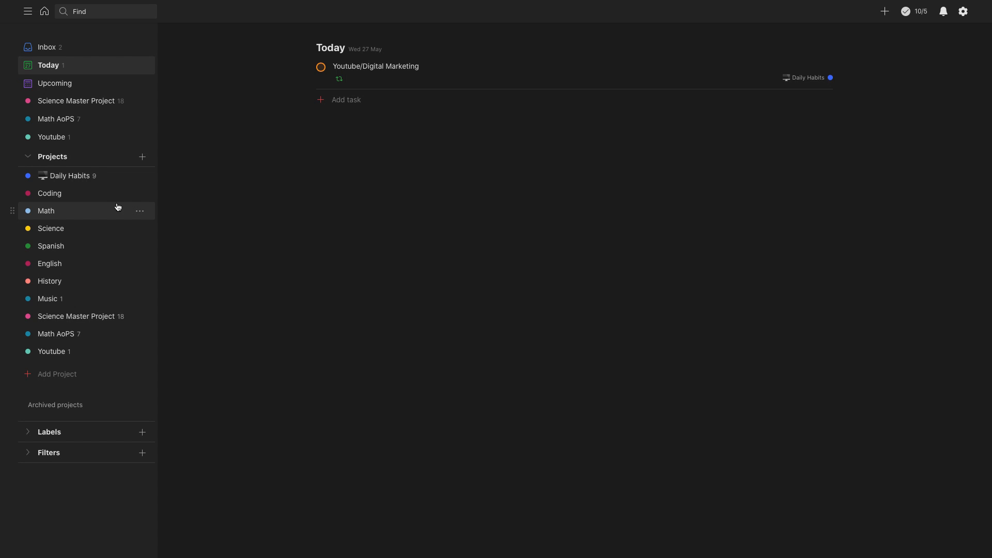
# Step: Create a new project named "English Book" with the default color
pyautogui.click(142, 157)
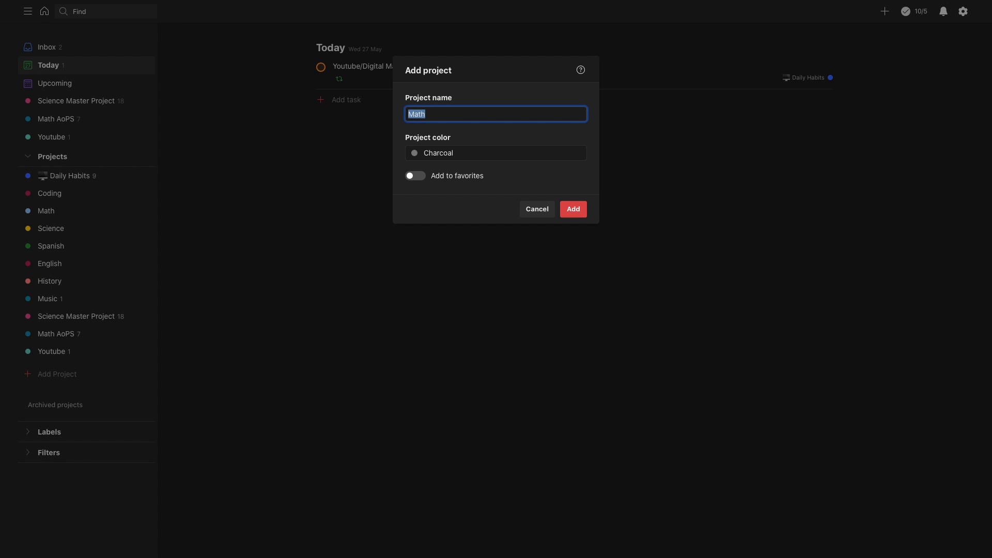
pyautogui.write('English Book')
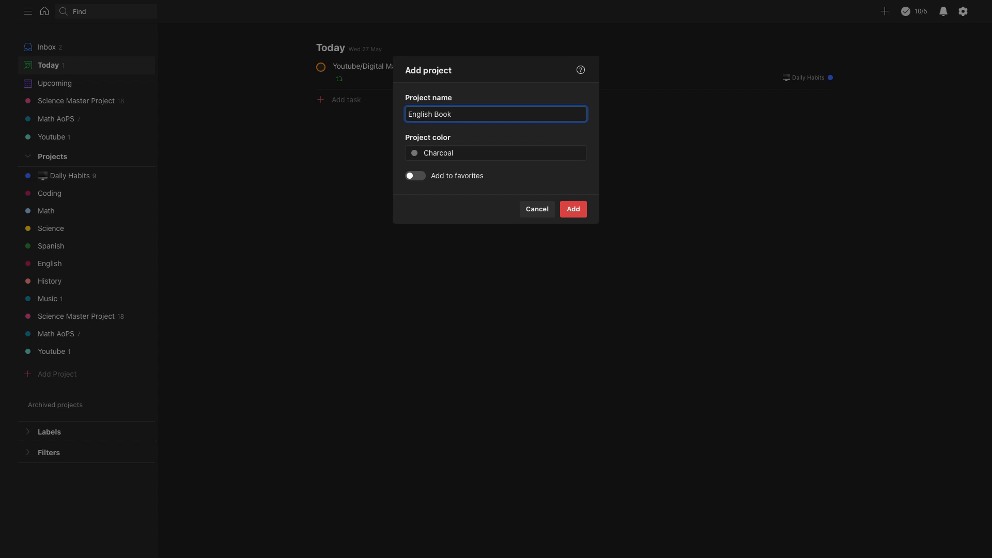
pyautogui.press('Return')
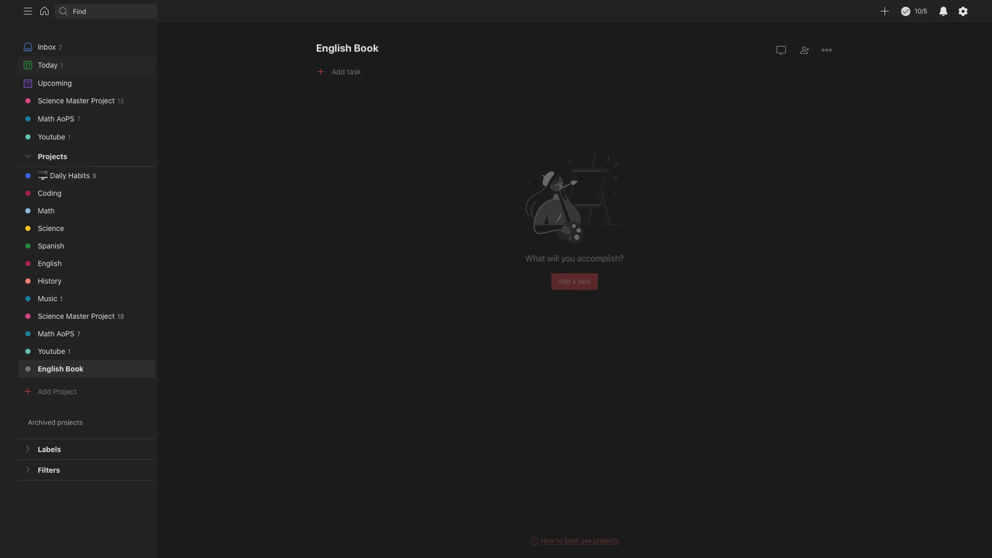
# Step: Add two sections named "Chapter 1" and "Chapter 2" to the English Book project
pyautogui.moveTo(553, 100)
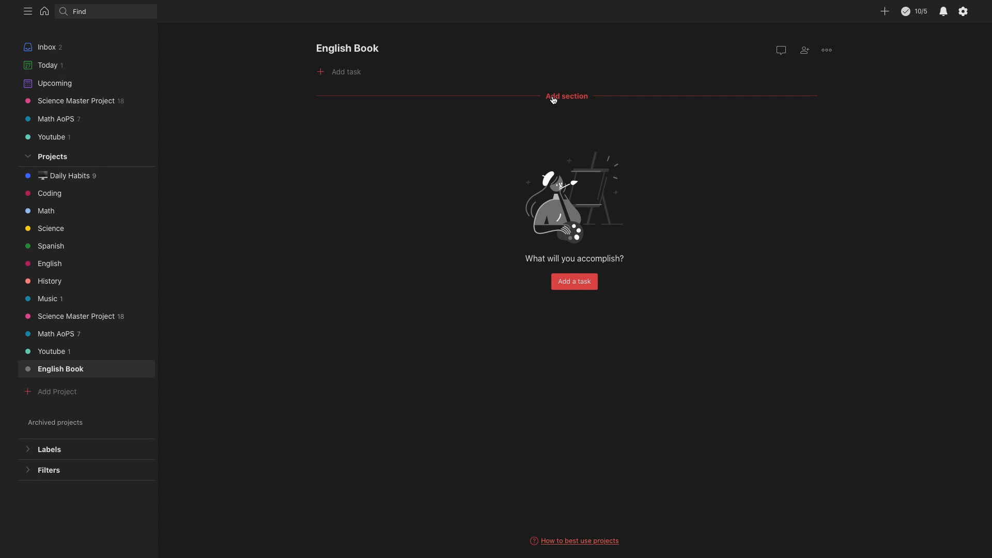
pyautogui.click(600, 98)
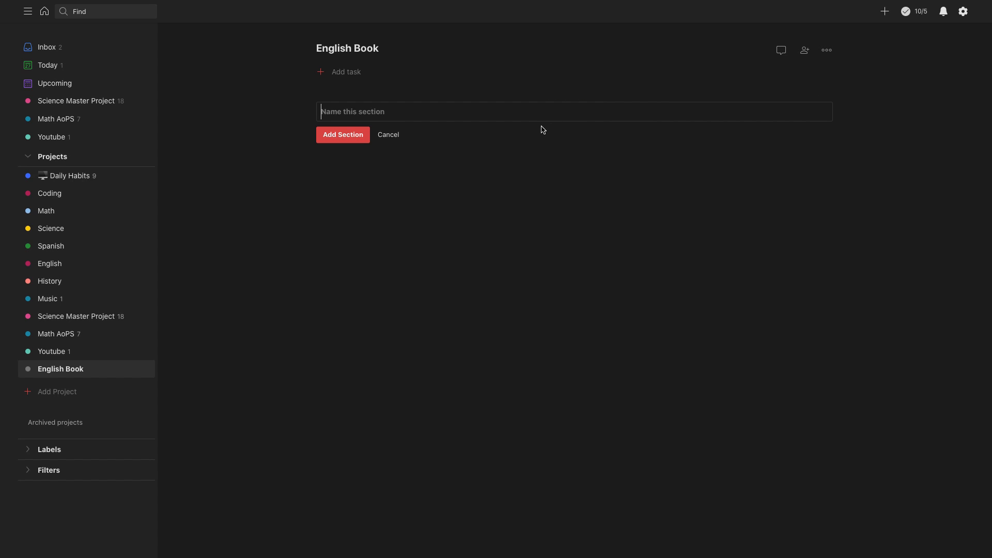
pyautogui.write('Chapter 1')
pyautogui.press('Return')
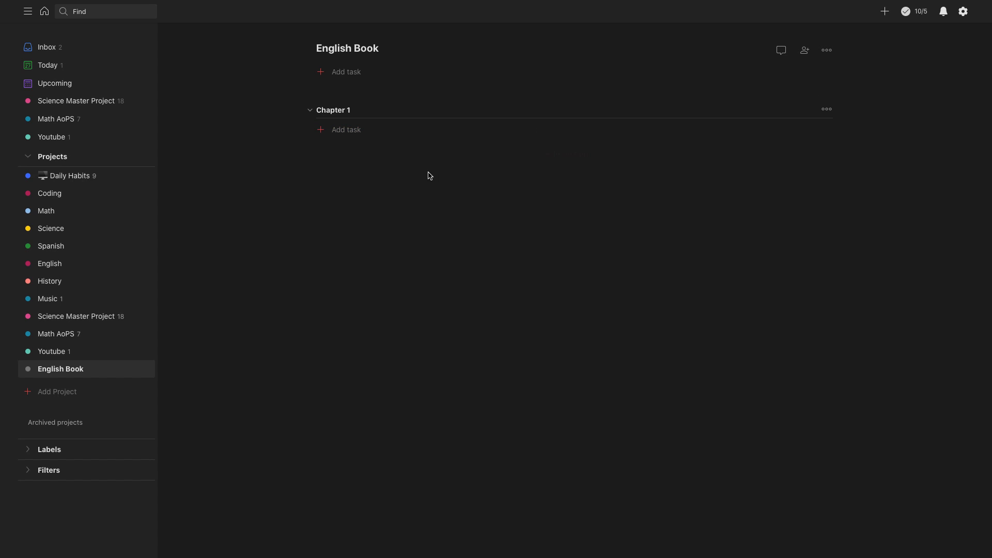
pyautogui.click(566, 160)
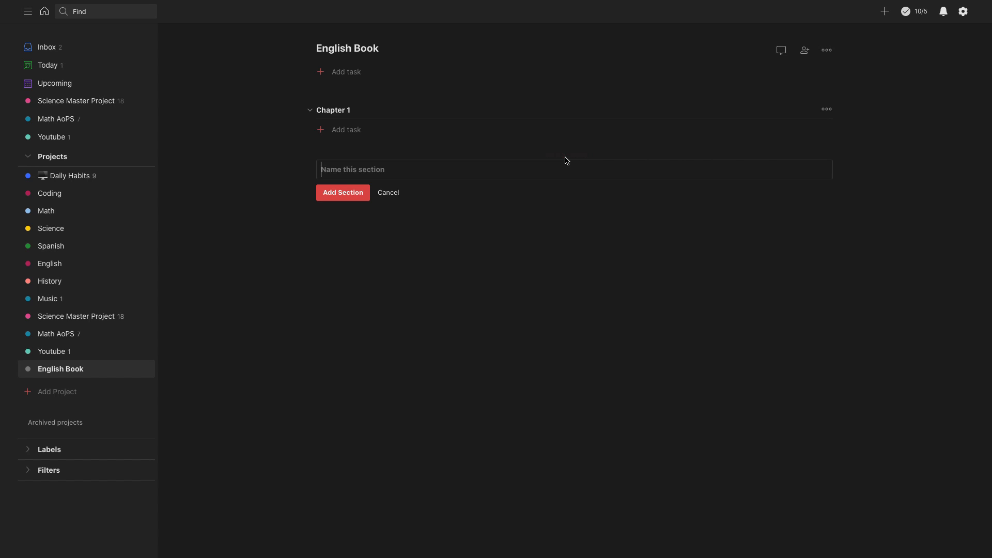
pyautogui.write('C')
pyautogui.press('BackSpace')
pyautogui.write('Chapter 2')
pyautogui.press('Return')
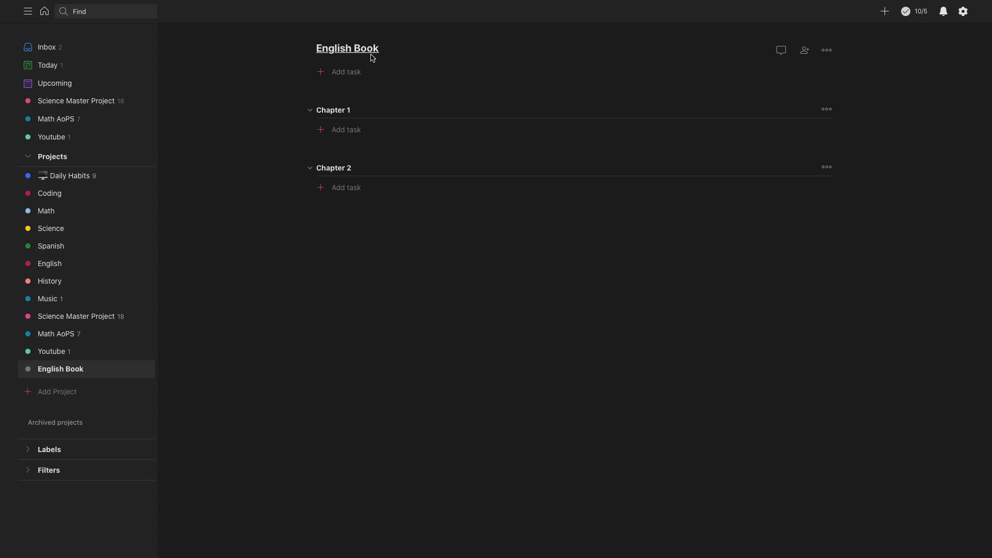
# Step: Add a task "Write 100 words" to the Chapter 1 section
pyautogui.click(347, 130)
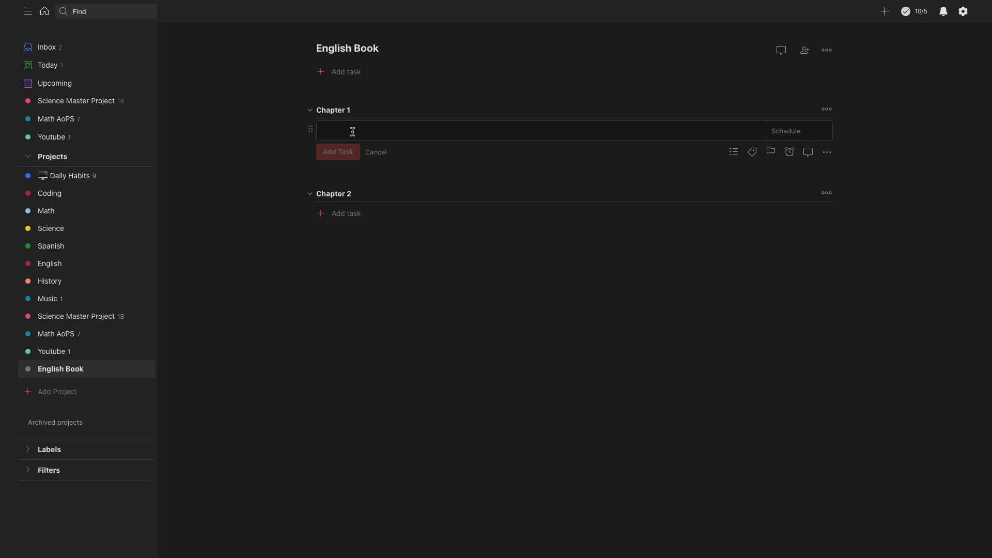
pyautogui.write('W')
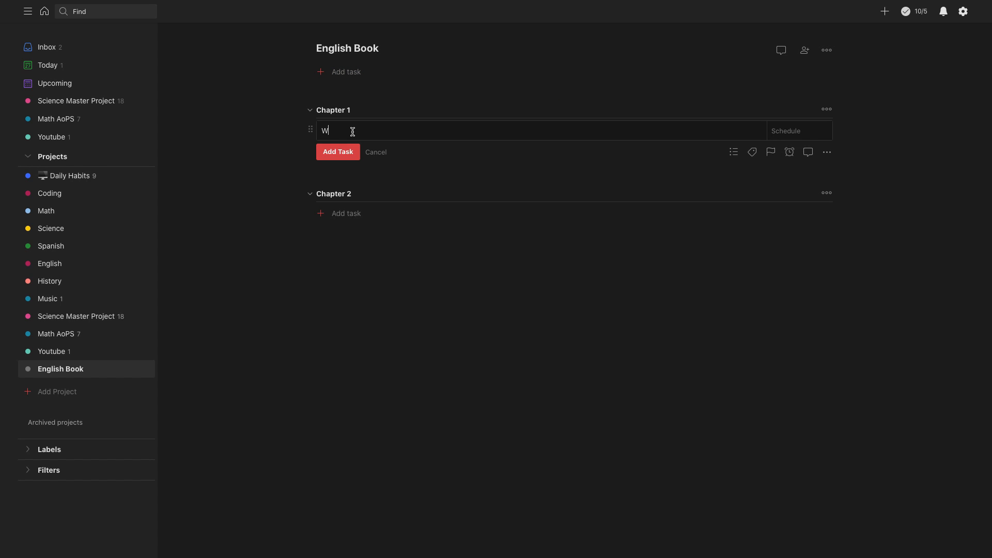
pyautogui.write('rite 100 words')
pyautogui.press('Return')
# Step: Add the sub-tasks "Write", "Edit" and "Proofread" to the "Write 100 words" task and expand its sub-tasks in the Chapter 1 list
pyautogui.click(351, 131)
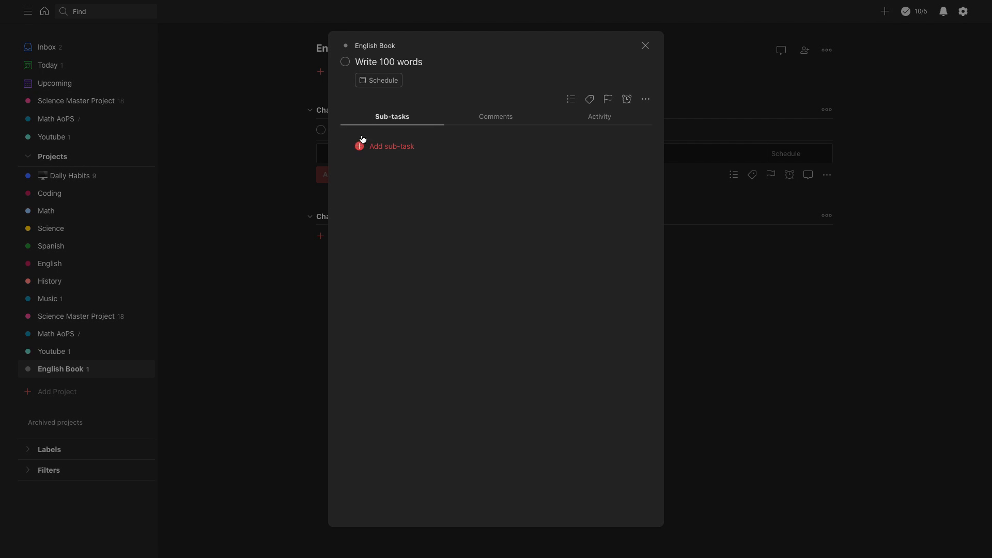
pyautogui.click(395, 150)
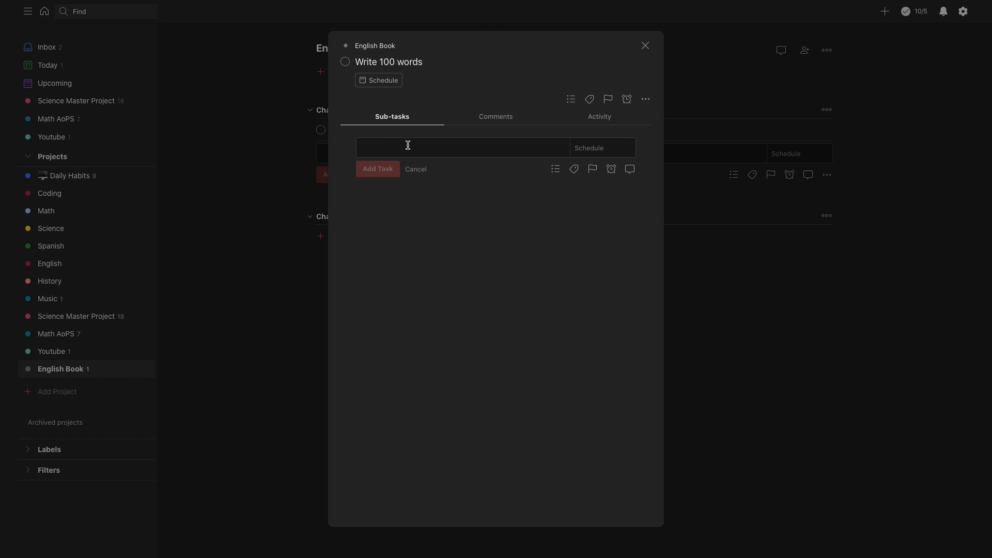
pyautogui.write('W')
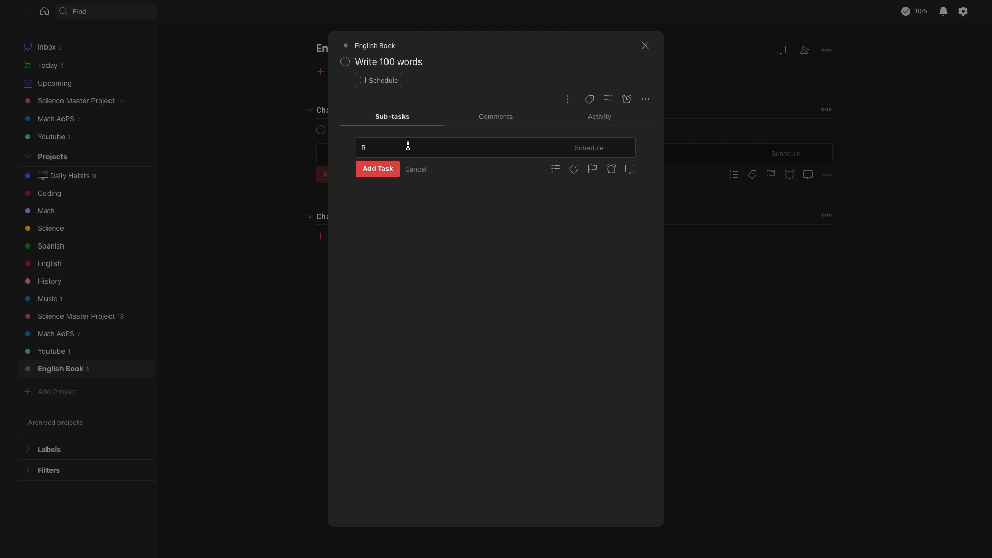
pyautogui.press('BackSpace')
pyautogui.write('Write')
pyautogui.press('Return')
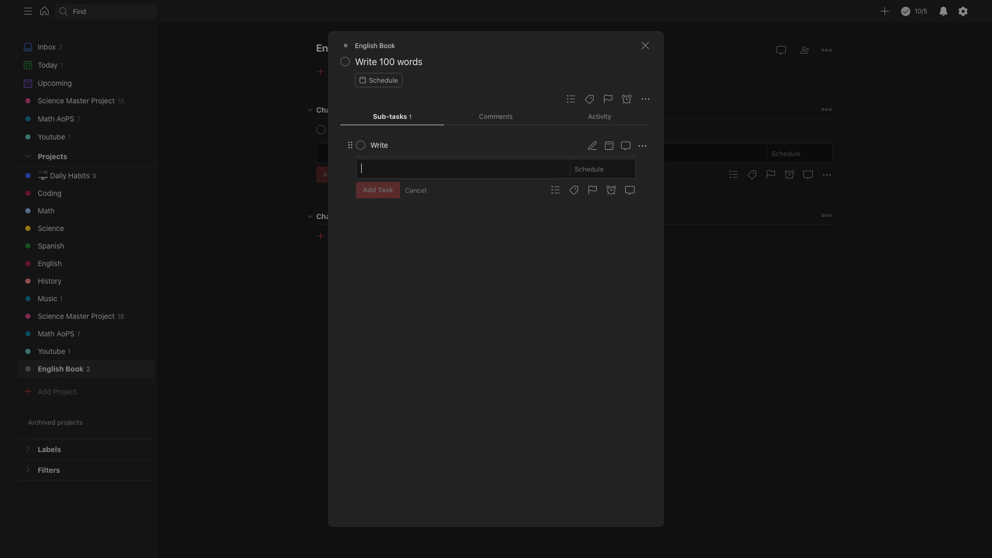
pyautogui.write('Edit')
pyautogui.press('Return')
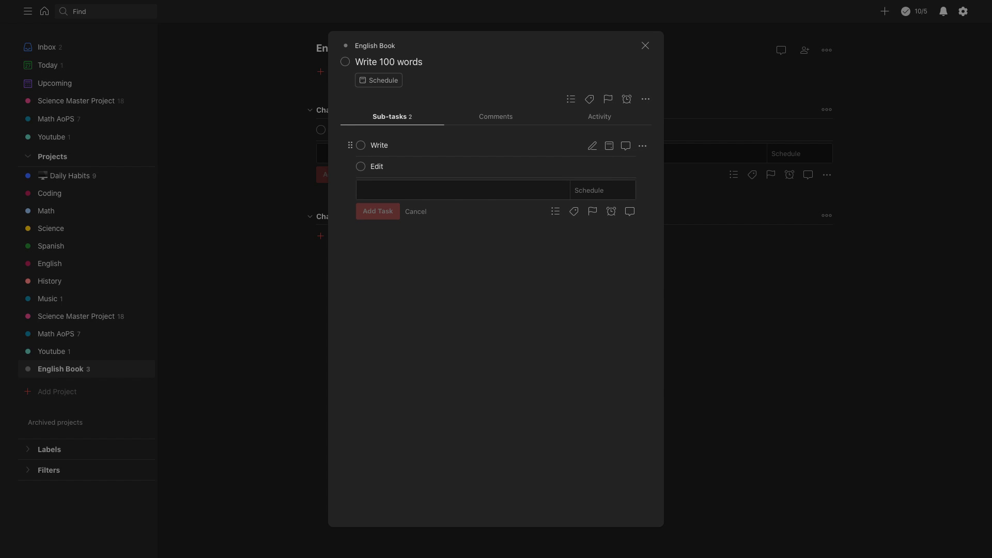
pyautogui.write('Pro')
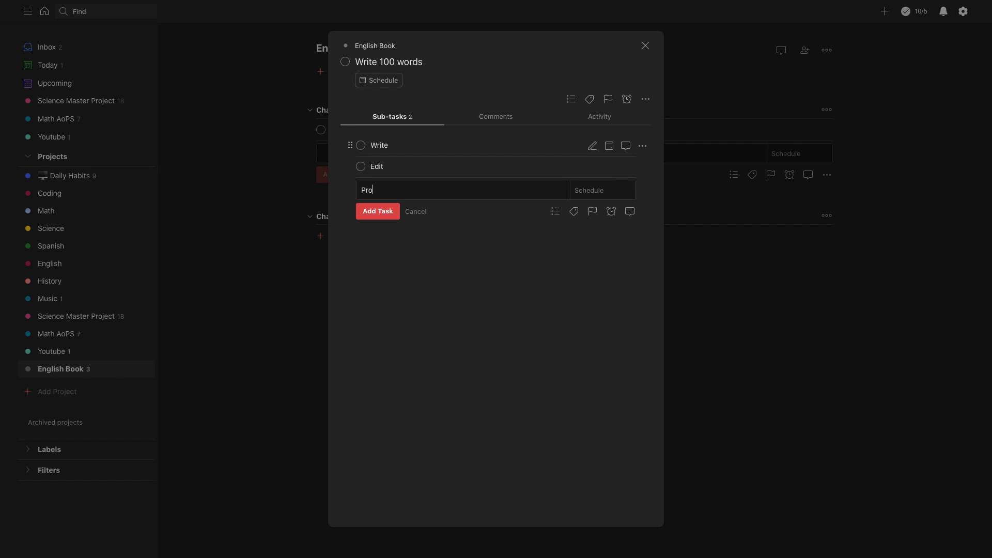
pyautogui.write('ofread')
pyautogui.press('Return')
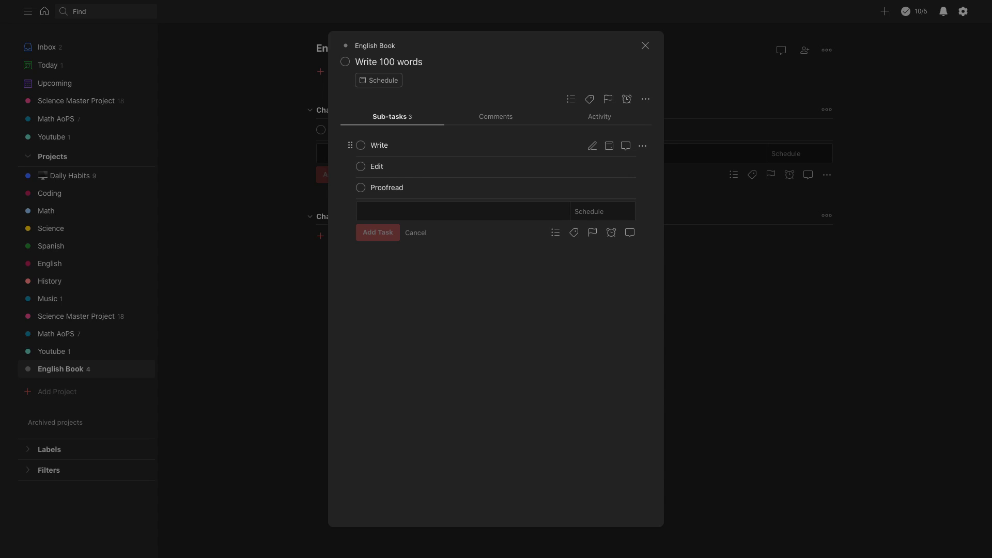
pyautogui.click(645, 46)
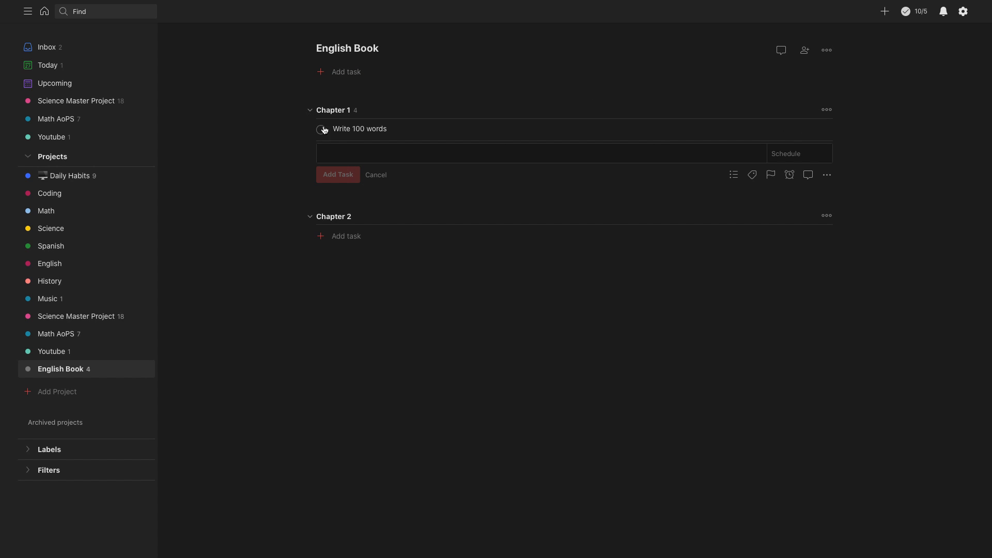
pyautogui.click(374, 174)
pyautogui.click(311, 131)
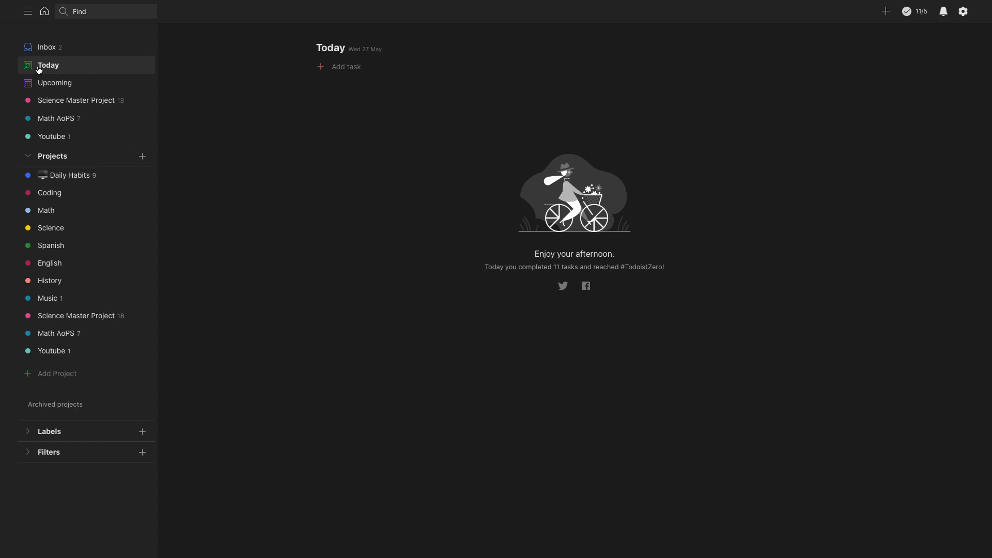
# Step: Add a task "Write 100 pages" for today, assigned to the English project with priority 2
pyautogui.click(43, 69)
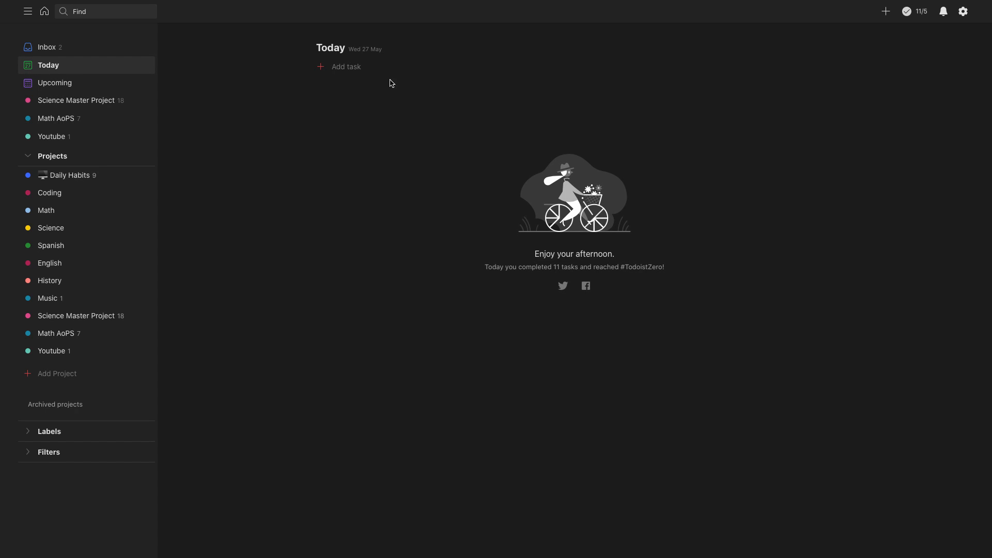
pyautogui.click(349, 71)
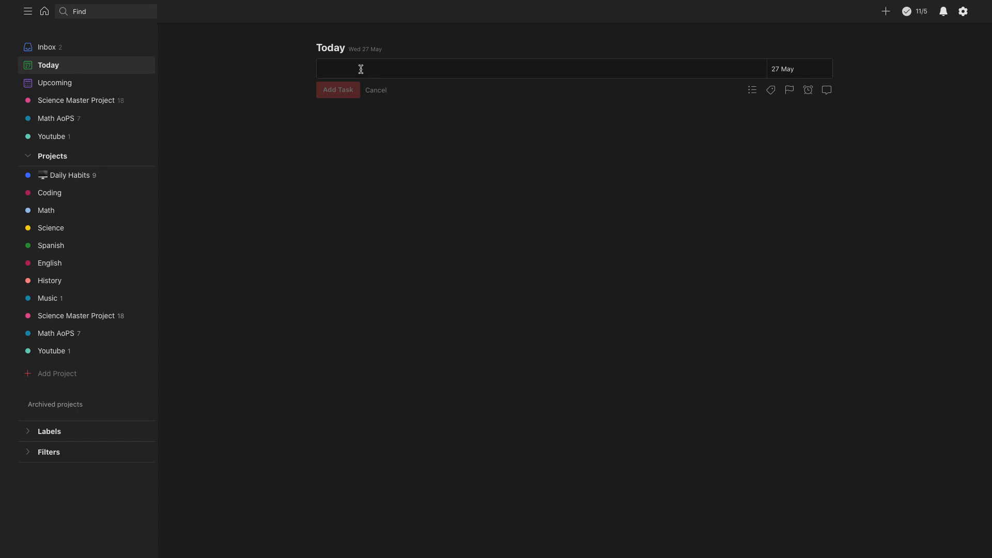
pyautogui.write('Wr')
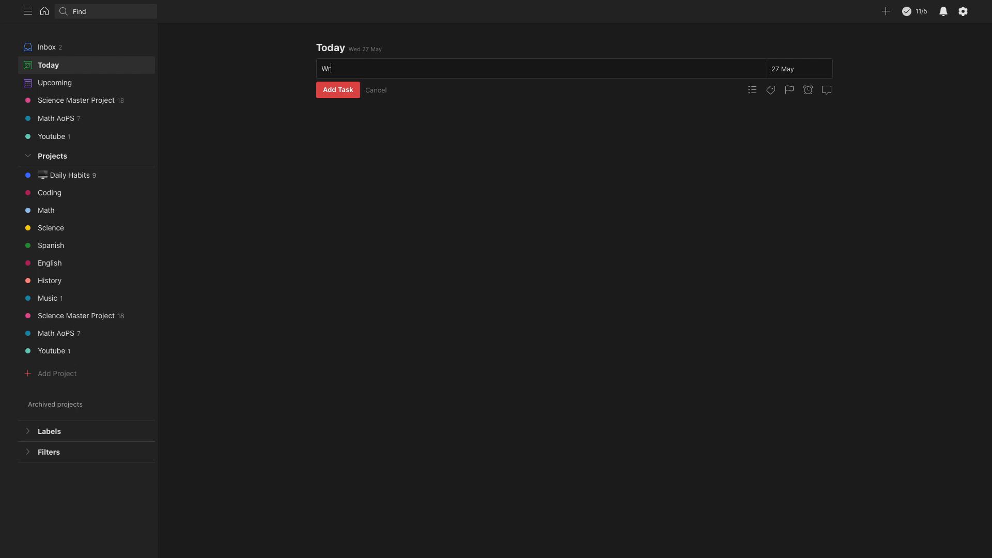
pyautogui.write('ite 100 pages #')
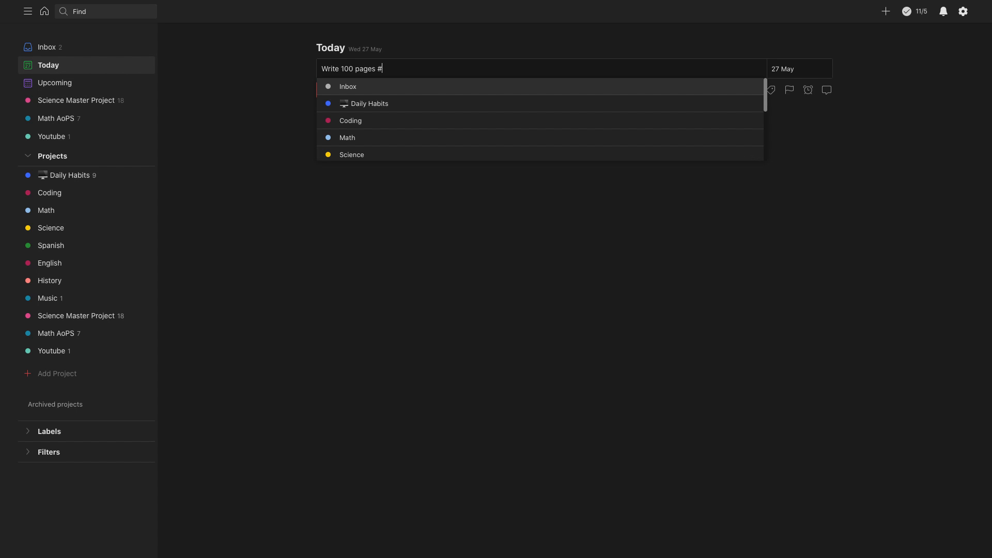
pyautogui.press('Down')
pyautogui.press('Down')
pyautogui.press('Down')
pyautogui.press('Down')
pyautogui.press('Up')
pyautogui.press('Up')
pyautogui.press('Up')
pyautogui.press('Up')
pyautogui.press('Up')
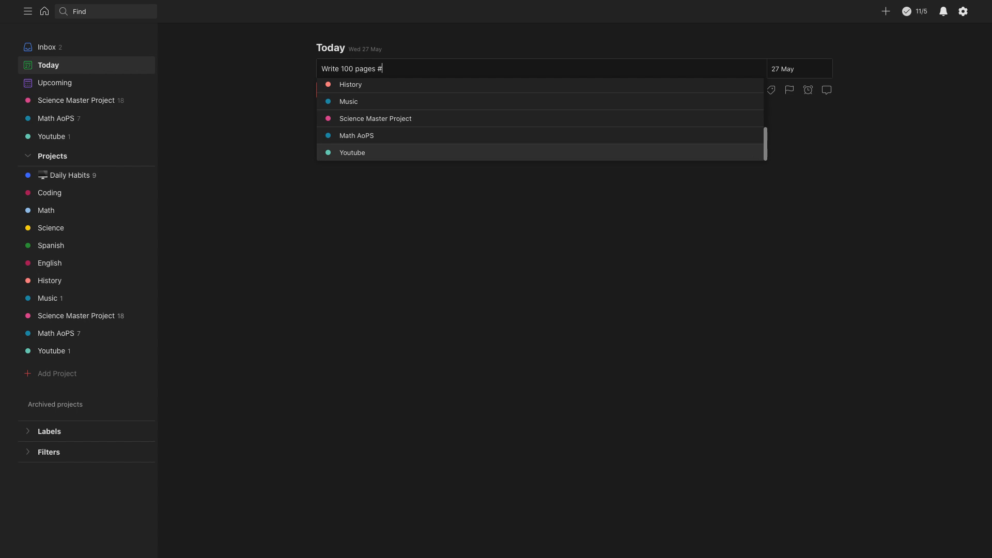
pyautogui.write('eng')
pyautogui.press('Return')
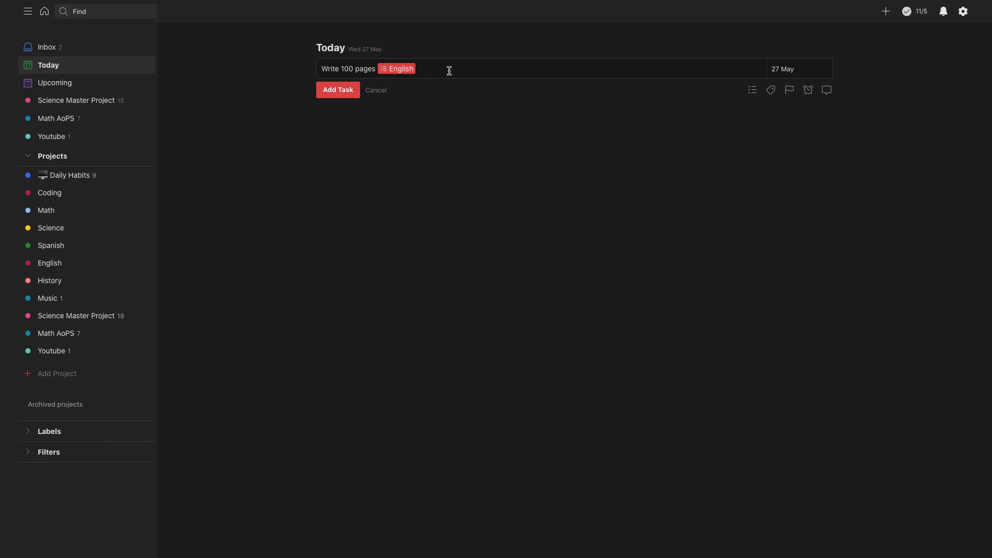
pyautogui.write('p2')
pyautogui.press('Return')
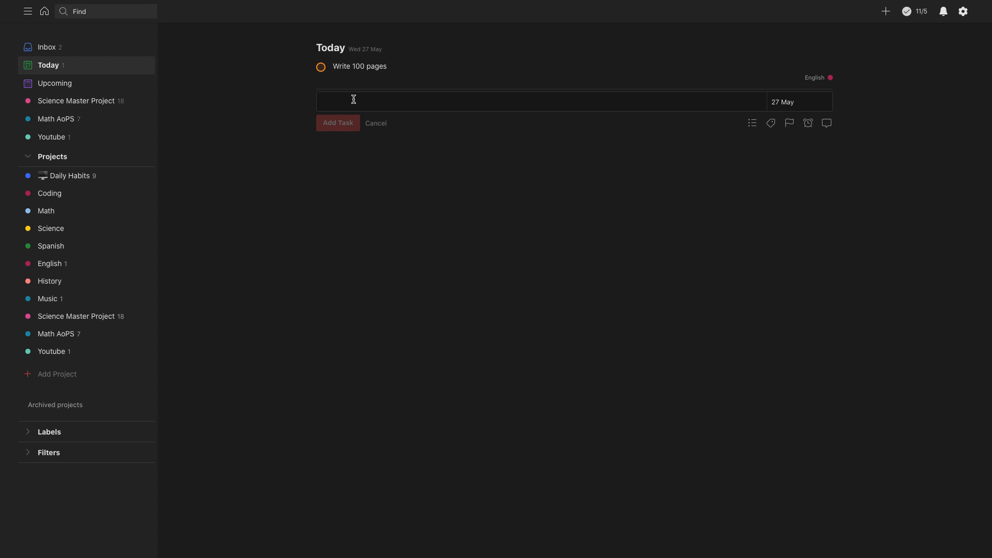
# Step: Add a task "Read a book" for today, assigned to the English project with priority 1, and try to move it below "Write 100 pages"
pyautogui.write('Read ')
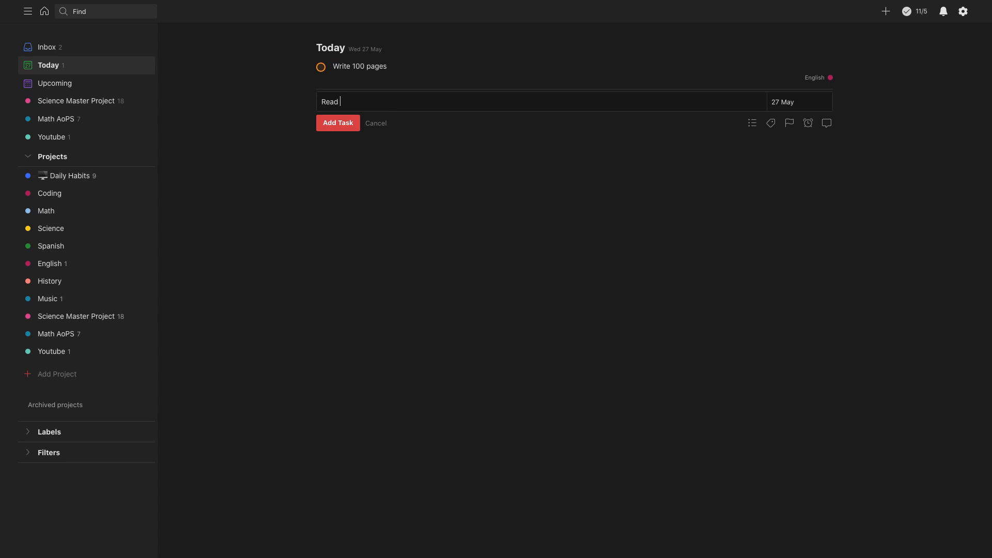
pyautogui.write('a book #English')
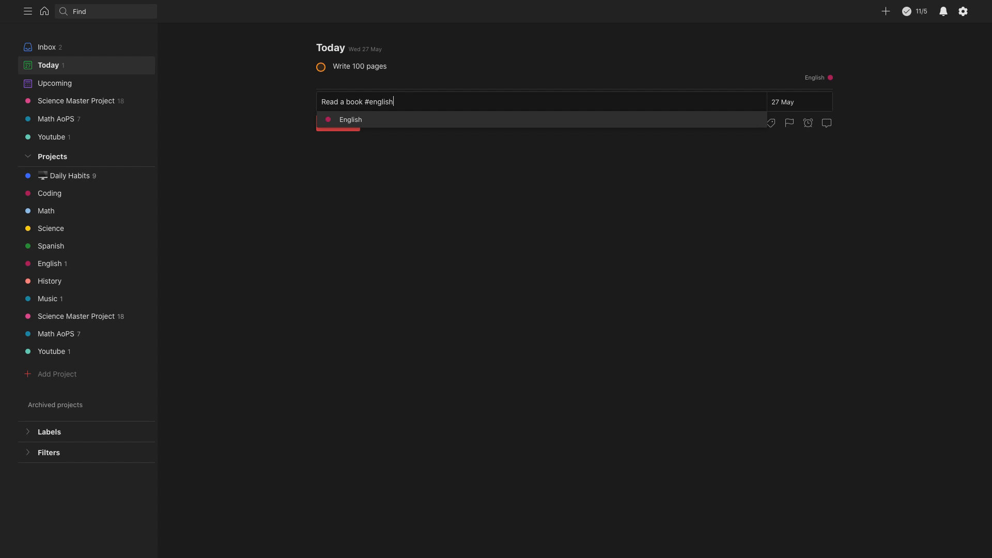
pyautogui.press('Return')
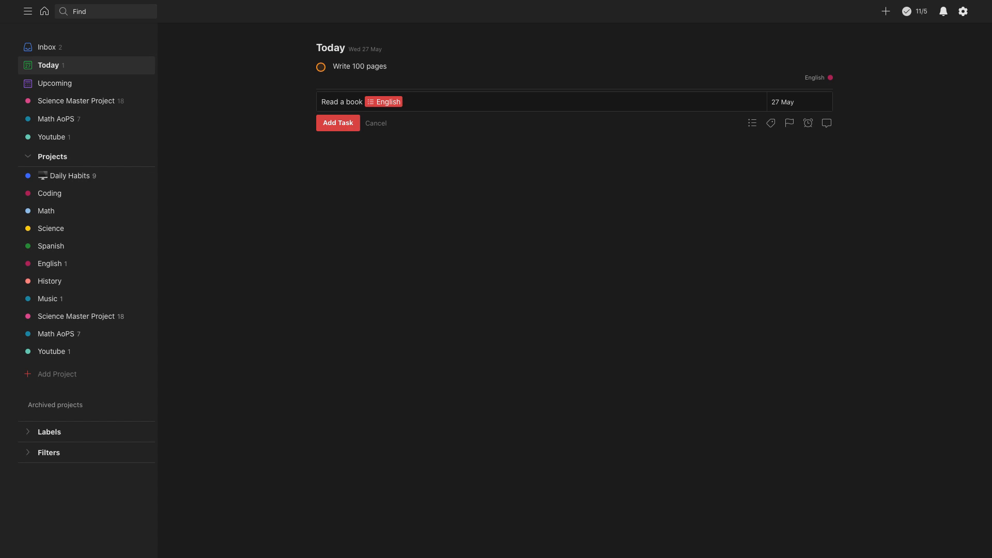
pyautogui.write('p1')
pyautogui.press('Return')
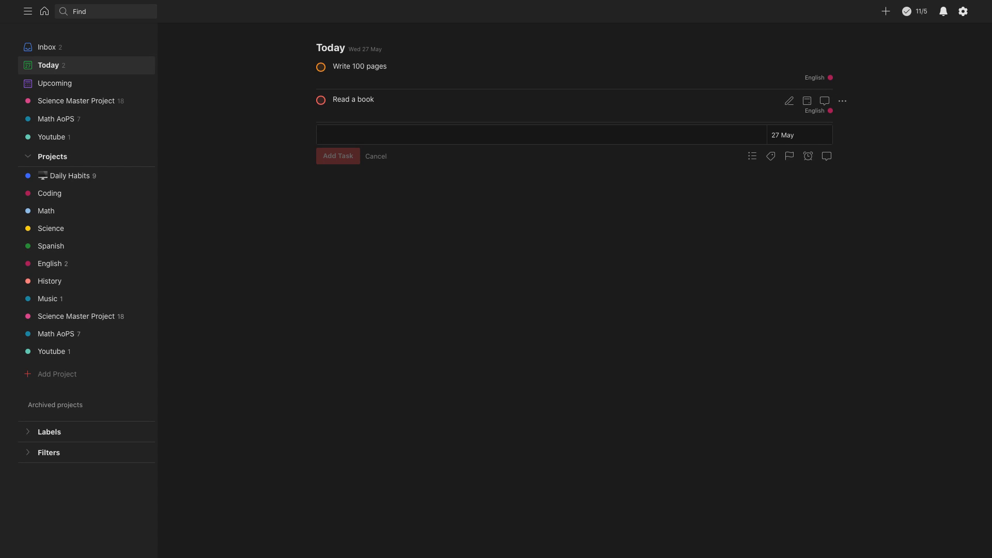
pyautogui.click(375, 156)
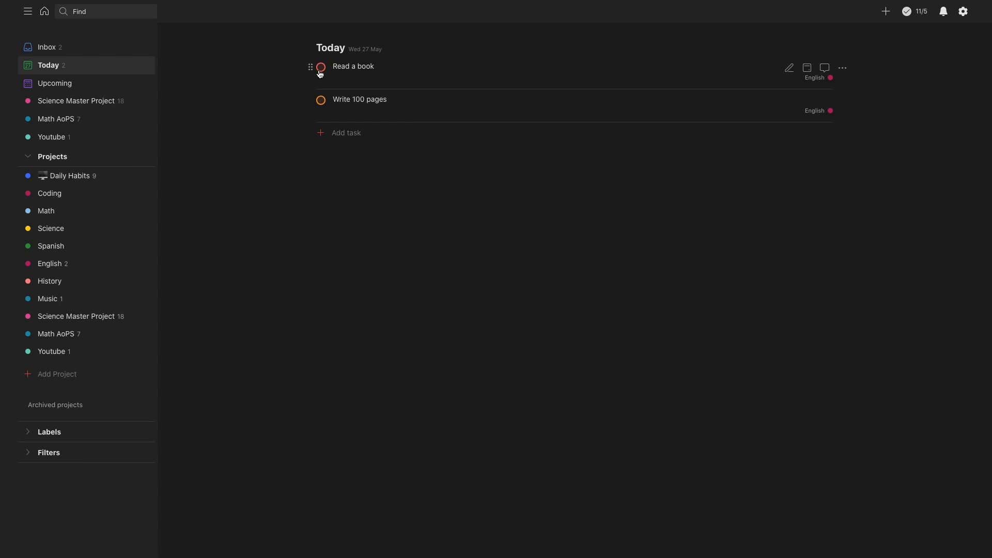
pyautogui.moveTo(310, 67); pyautogui.dragTo(313, 96)
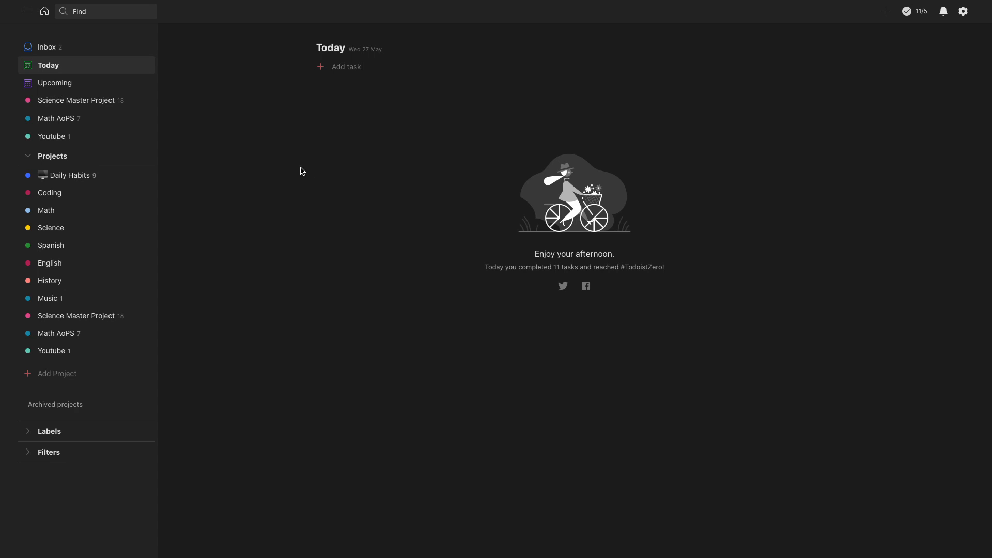
# Step: Look over the recurring tasks in the Daily Habits project and return to the Today view
pyautogui.click(73, 179)
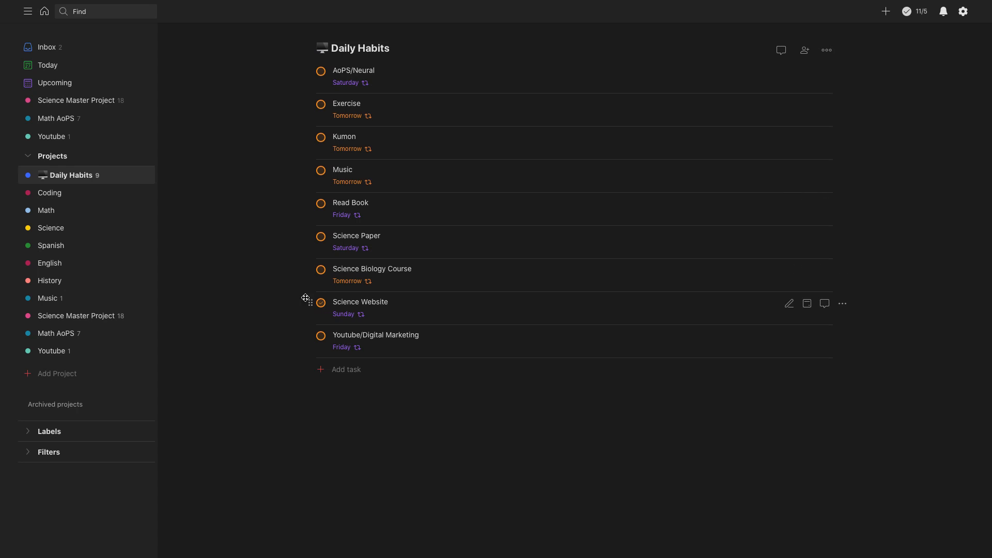
pyautogui.click(73, 71)
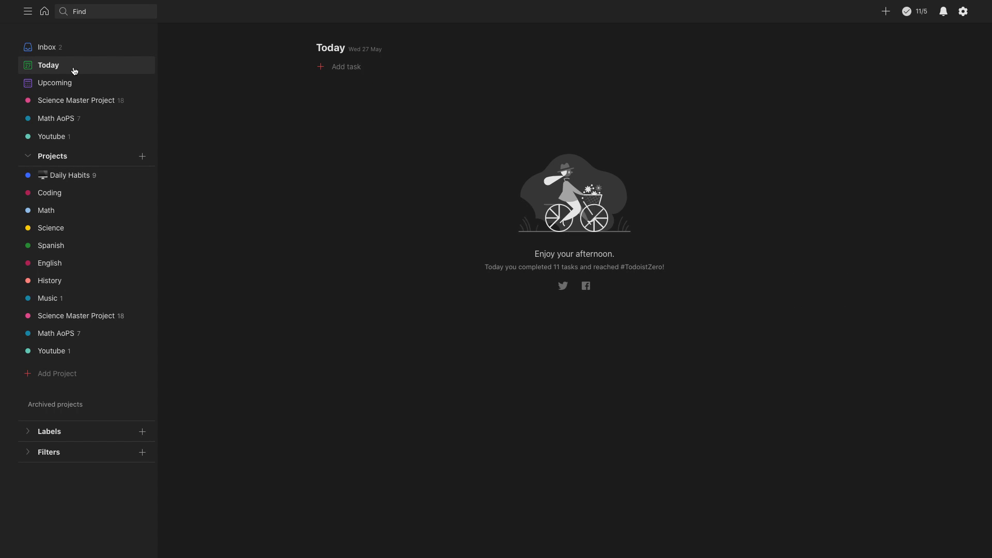
# Step: Add a task "Read 30 mins of a book" for today with priority 2 that repeats daily
pyautogui.click(362, 70)
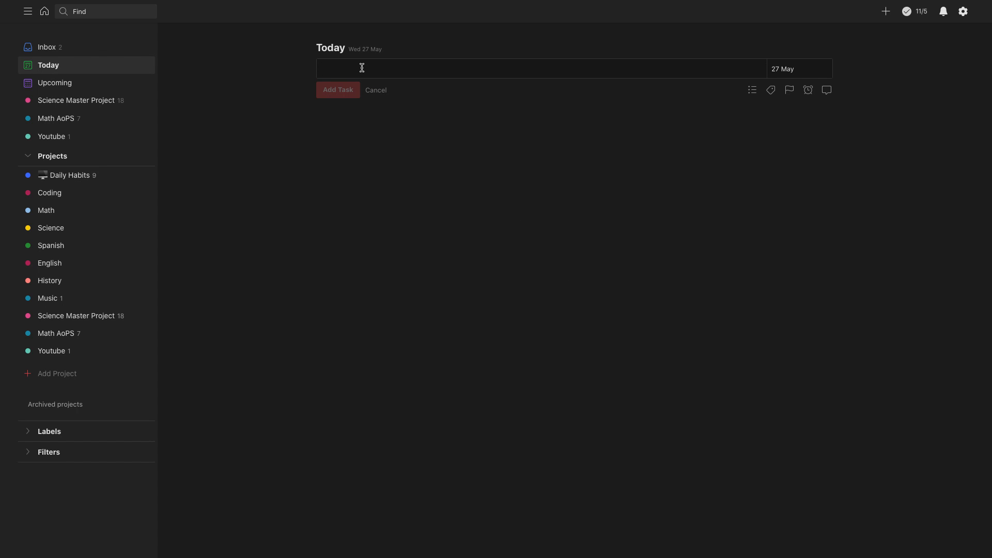
pyautogui.write('Read')
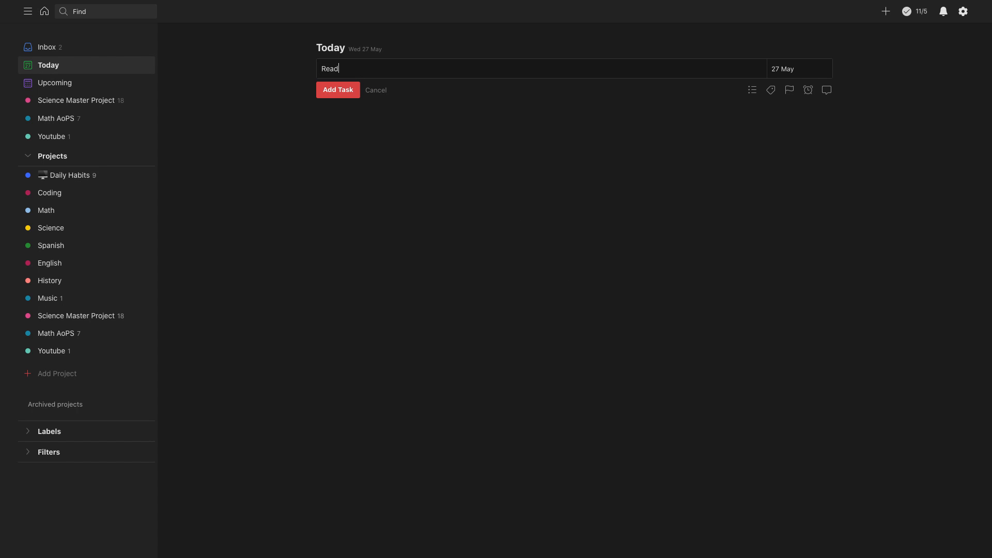
pyautogui.write(' 30 mins of ')
pyautogui.write('a book ')
pyautogui.write('p2')
pyautogui.write('daily')
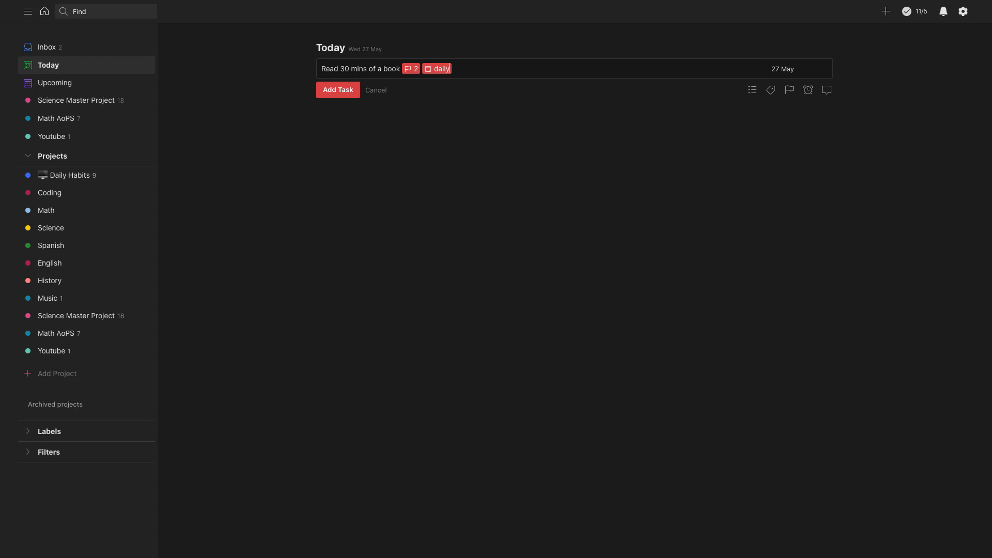
pyautogui.press('Return')
pyautogui.moveTo(339, 81)
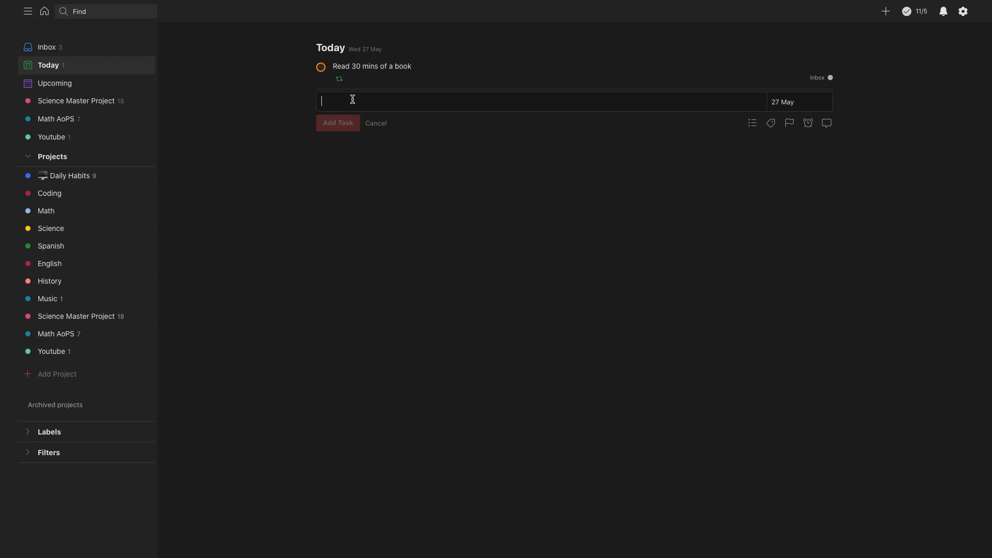
# Step: Try out the recurring date phrase "every week" in a new task entry for today, and clear the entry
pyautogui.write('everywekk')
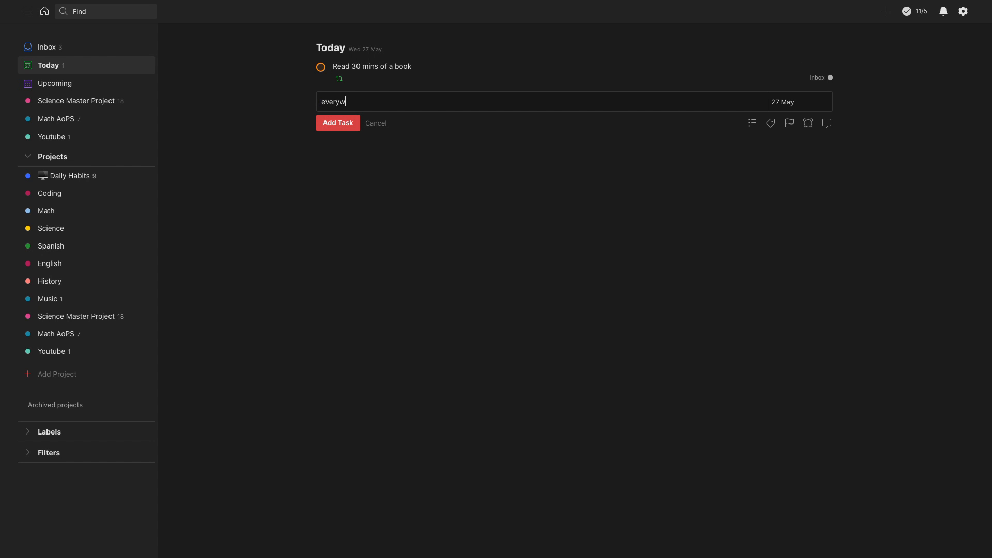
pyautogui.press('BackSpace')
pyautogui.press('BackSpace')
pyautogui.press('BackSpace')
pyautogui.press('BackSpace')
pyautogui.press('BackSpace')
pyautogui.press('BackSpace')
pyautogui.press('BackSpace')
pyautogui.press('BackSpace')
pyautogui.press('BackSpace')
pyautogui.write('every week')
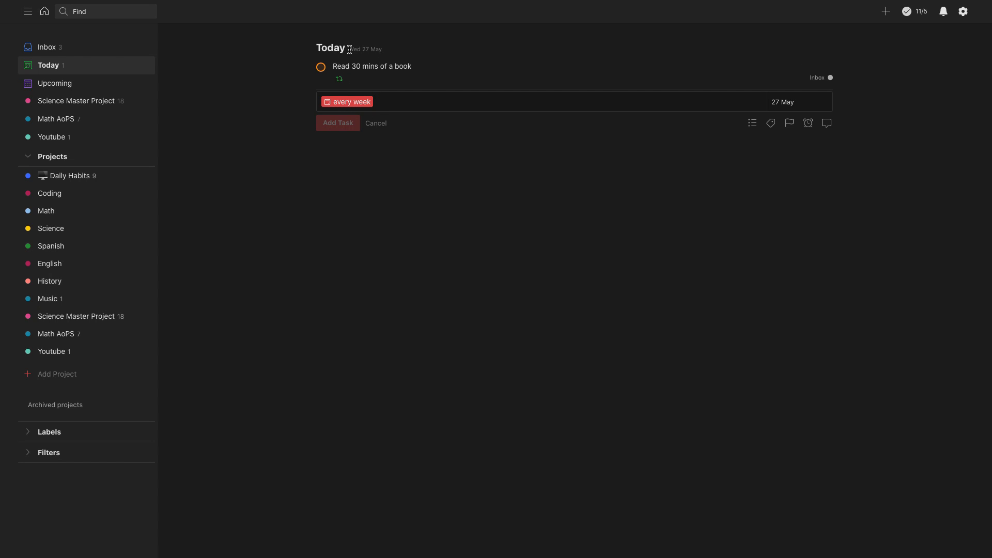
pyautogui.moveTo(350, 50); pyautogui.dragTo(383, 51)
pyautogui.click(399, 104)
pyautogui.press('BackSpace')
pyautogui.press('BackSpace')
pyautogui.press('BackSpace')
pyautogui.press('BackSpace')
pyautogui.press('BackSpace')
pyautogui.press('BackSpace')
pyautogui.press('BackSpace')
pyautogui.press('BackSpace')
pyautogui.press('BackSpace')
pyautogui.press('BackSpace')
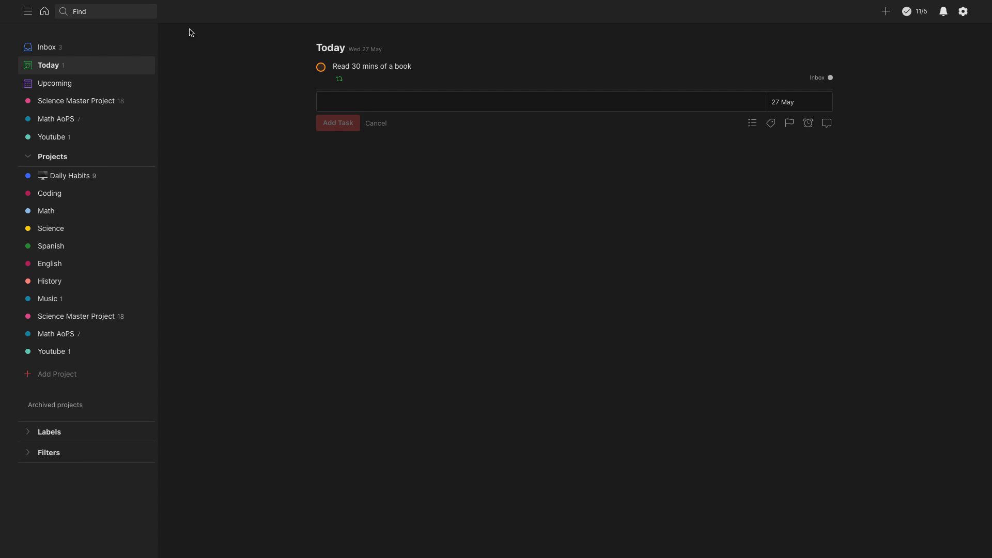
# Step: Look through the Upcoming schedule and mark today's "Read 30 mins of a book" task there as complete
pyautogui.click(71, 84)
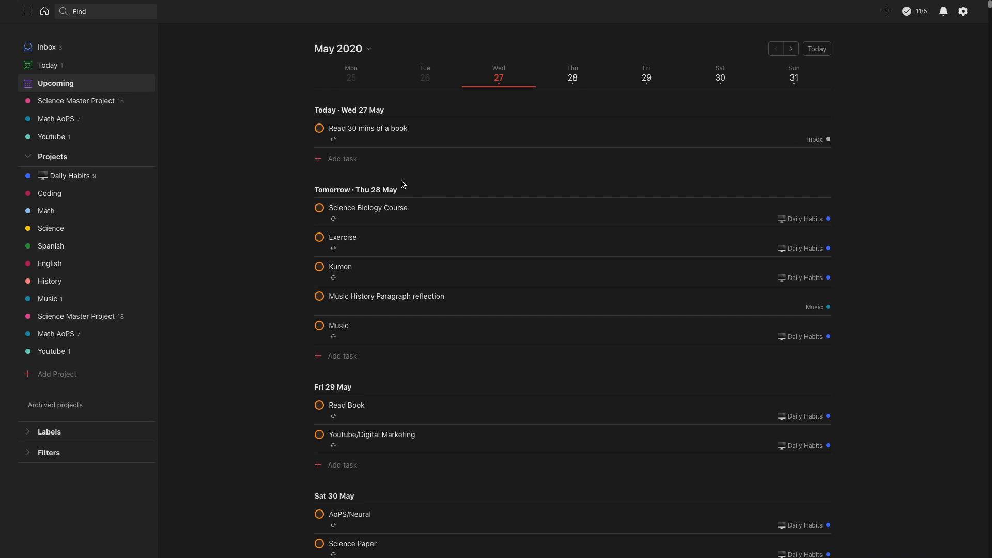
pyautogui.scroll(-10, 405, 220)
pyautogui.scroll(10, 413, 212)
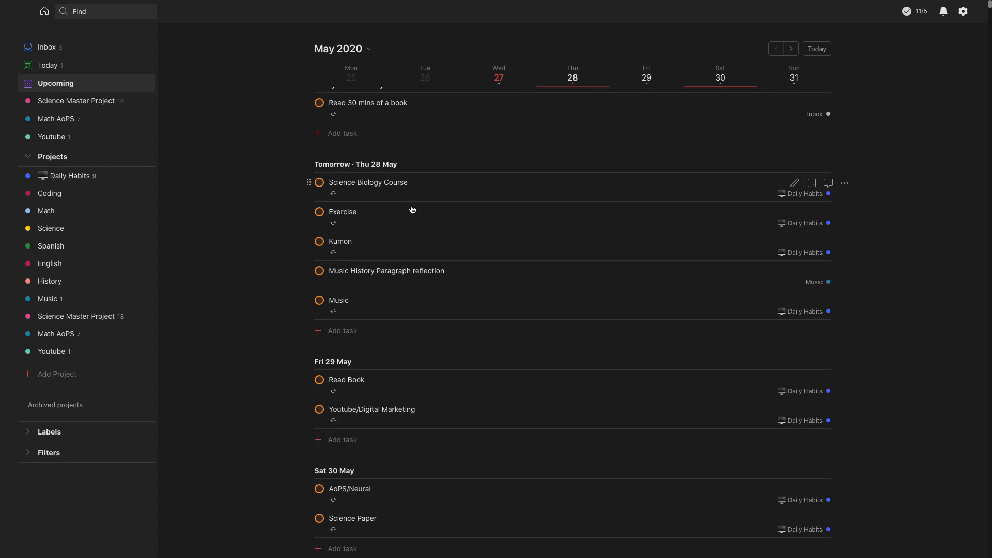
pyautogui.scroll(-20, 410, 208)
pyautogui.scroll(20, 412, 208)
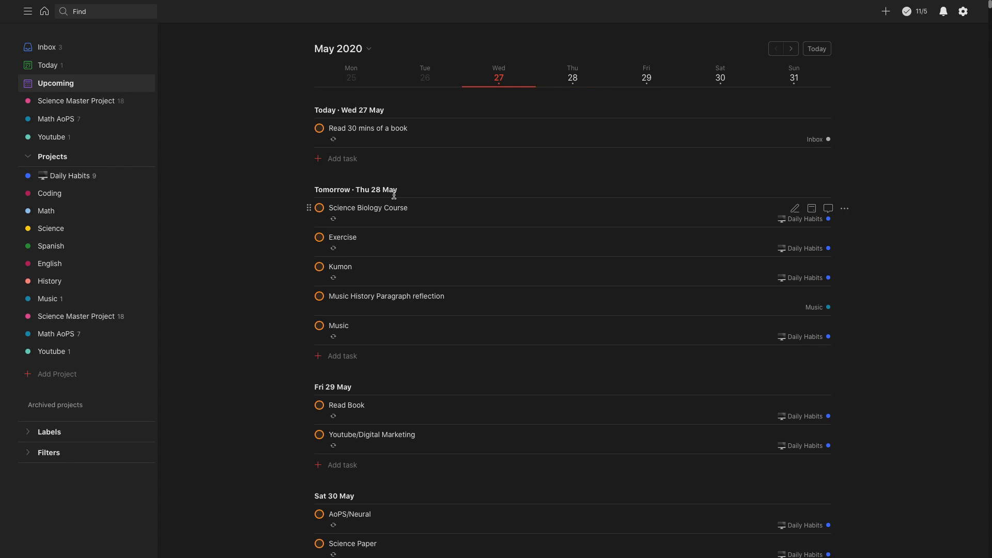
pyautogui.click(319, 130)
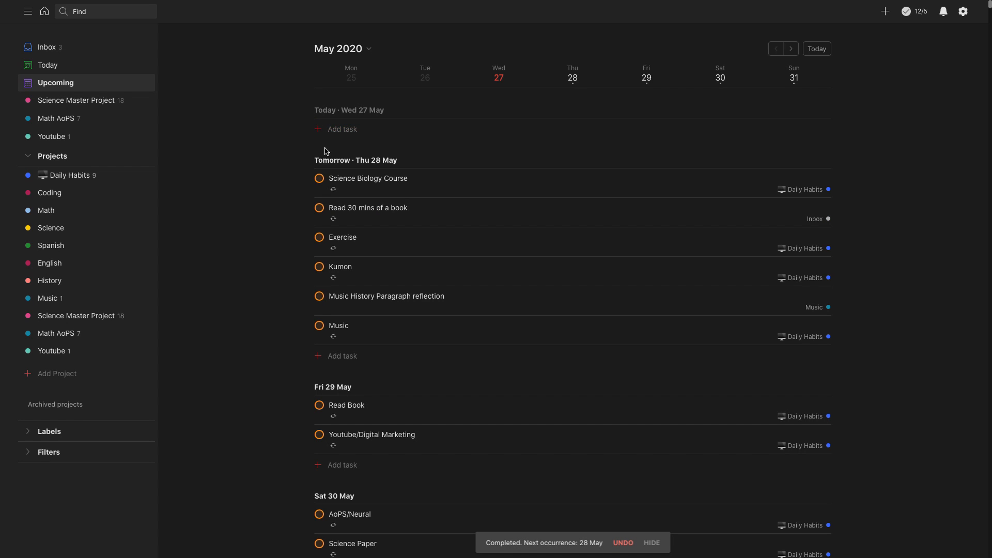